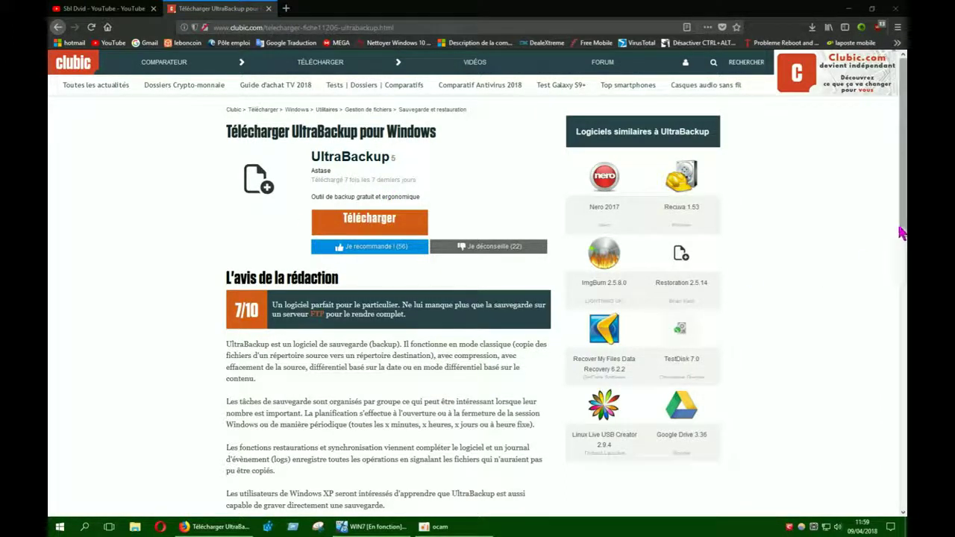
# Step: Review the Clubic page describing UltraBackup and view the enlarged program screenshot
pyautogui.moveTo(903, 233); pyautogui.dragTo(904, 340)
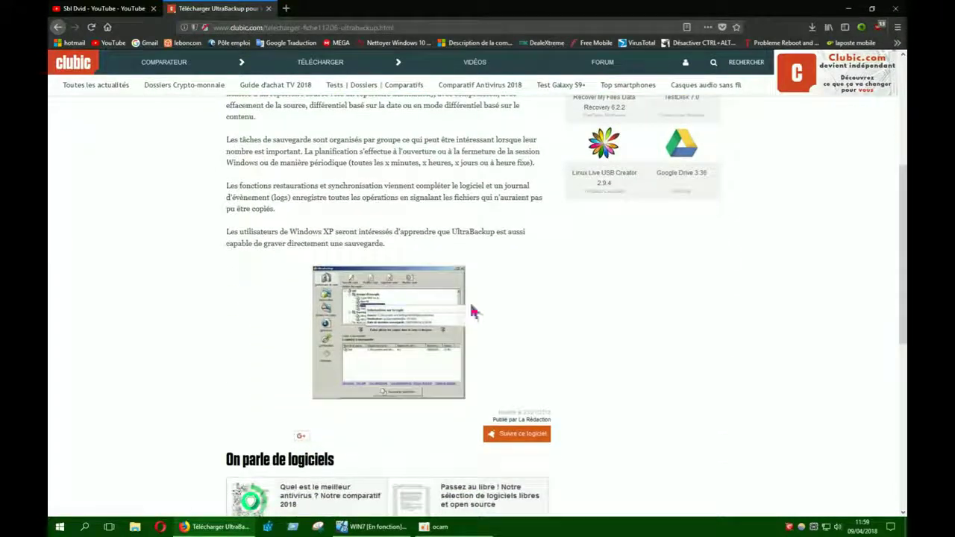
pyautogui.click(375, 312)
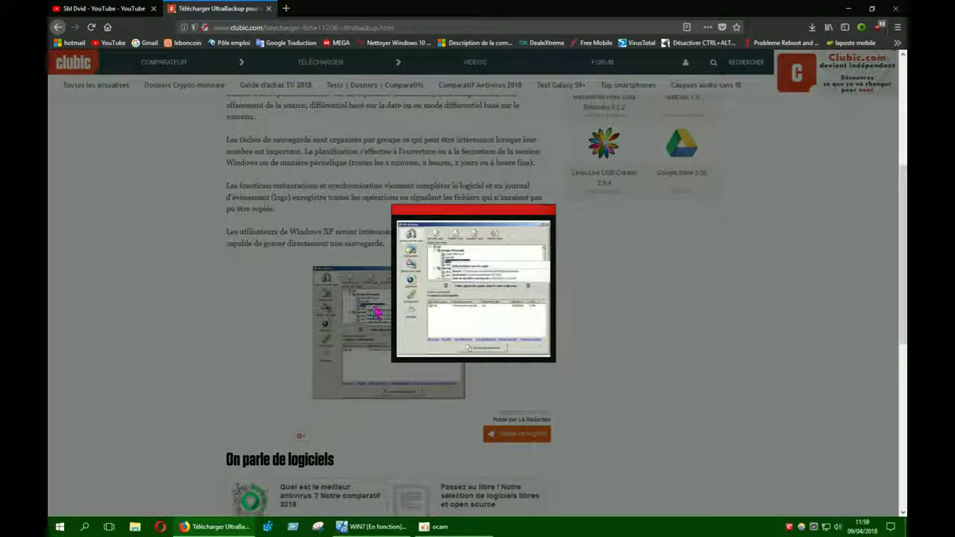
pyautogui.click(549, 210)
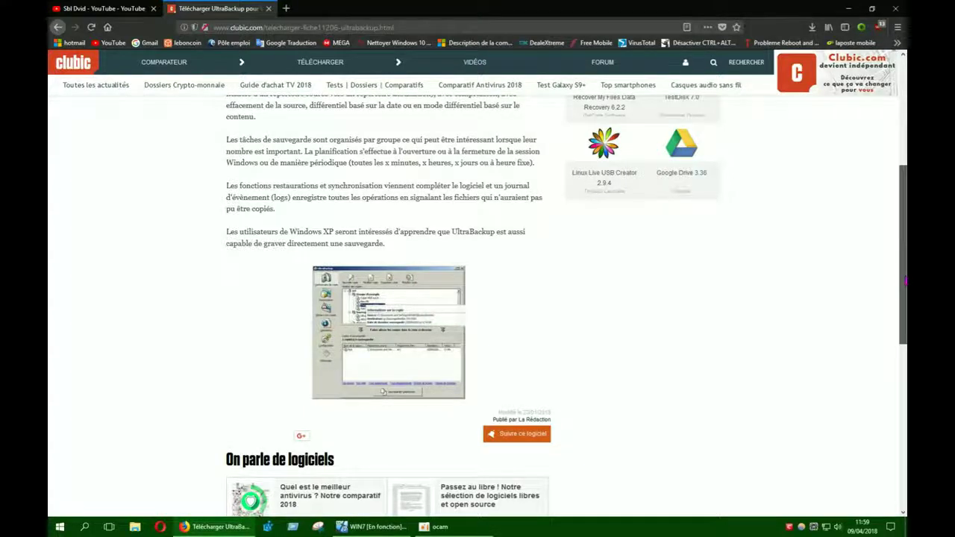
pyautogui.scroll(5, 905, 281)
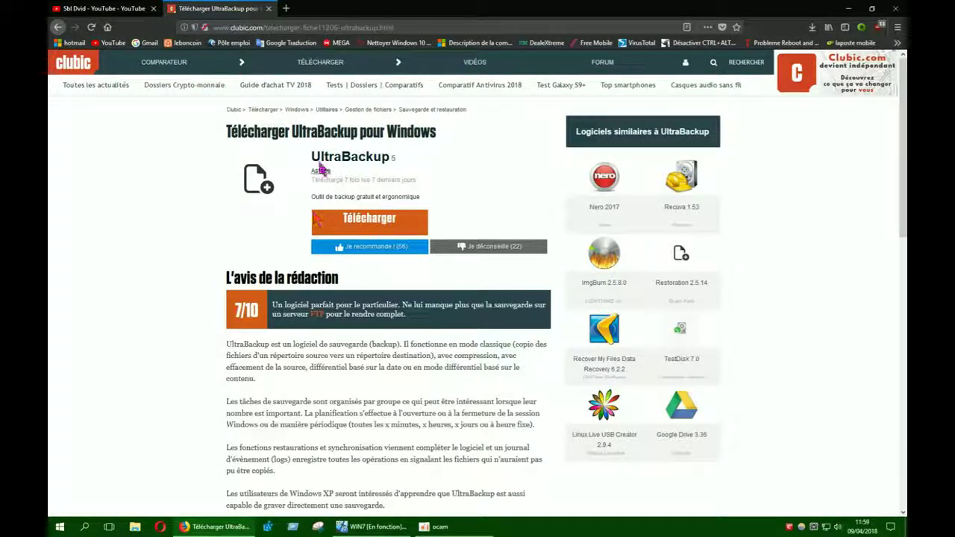
# Step: Copy the name UltraBackup, search the web for it in a new tab, and open the UltraBackup Home page on ultrabackup.com
pyautogui.moveTo(312, 159); pyautogui.dragTo(384, 166)
pyautogui.rightClick(385, 163)
pyautogui.click(405, 168)
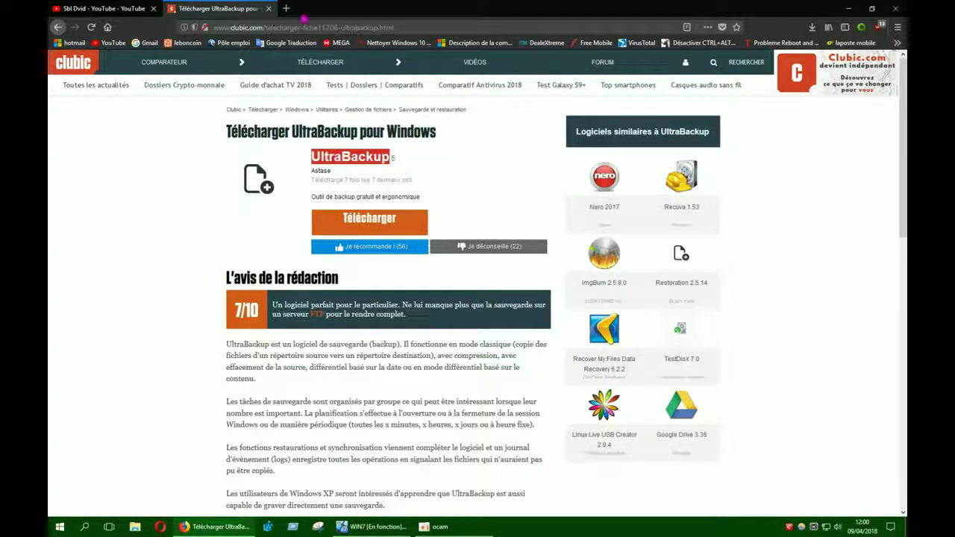
pyautogui.click(285, 8)
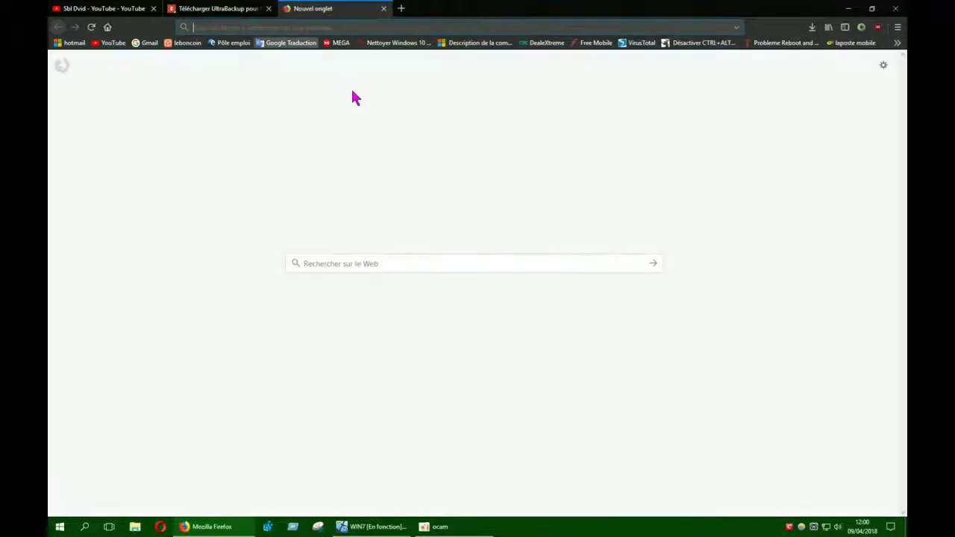
pyautogui.click(321, 263)
pyautogui.rightClick(323, 264)
pyautogui.click(351, 308)
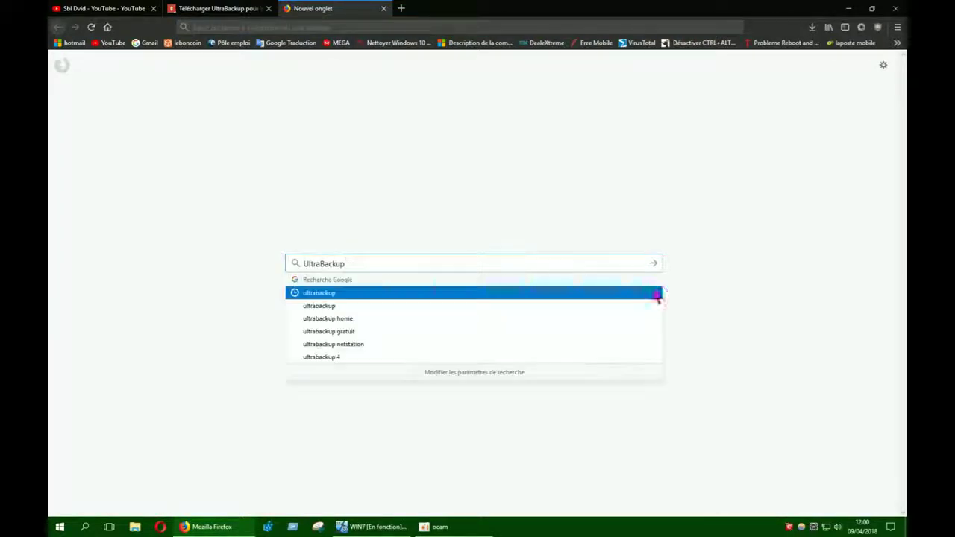
pyautogui.click(654, 263)
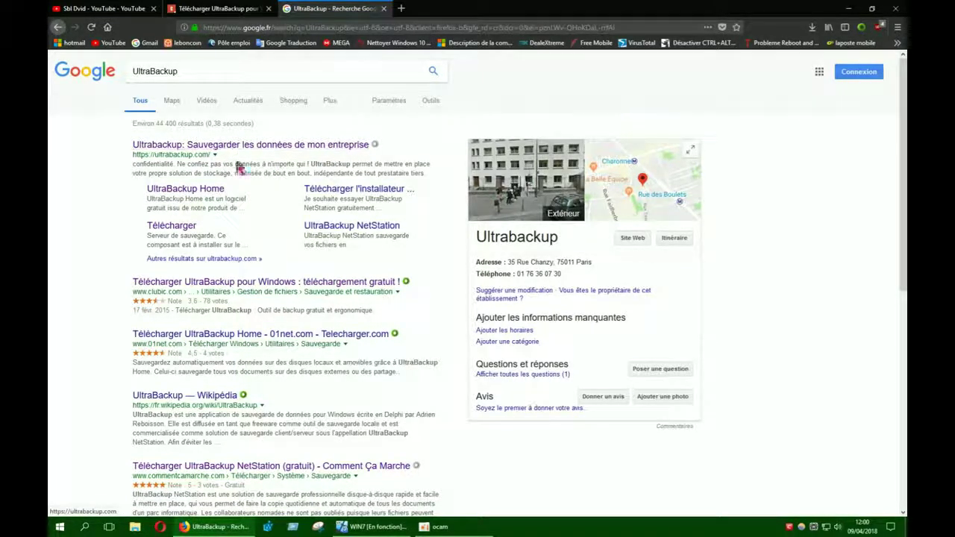
pyautogui.click(217, 193)
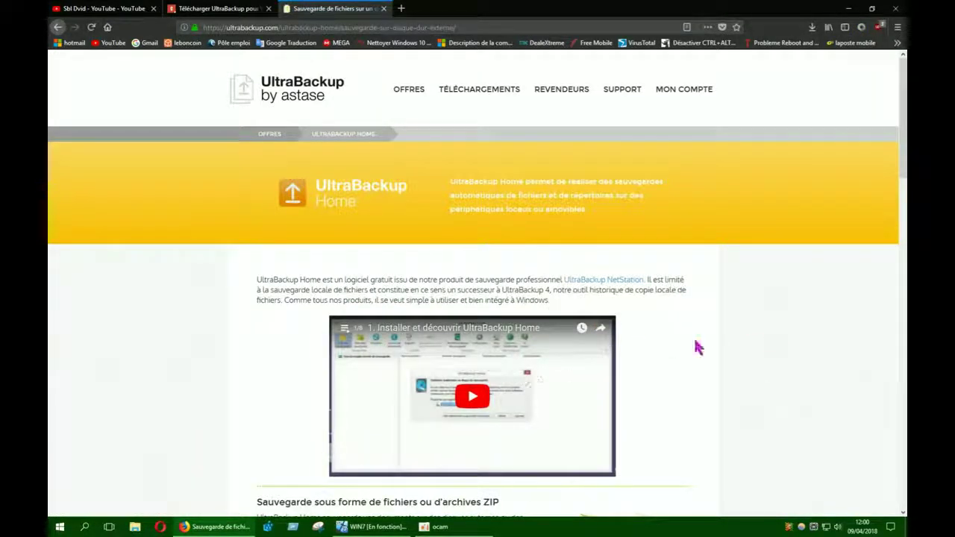
# Step: Examine the enlarged screenshots for removable disk support and automatic backup scheduling on the UltraBackup Home page
pyautogui.scroll(-5, 478, 284)
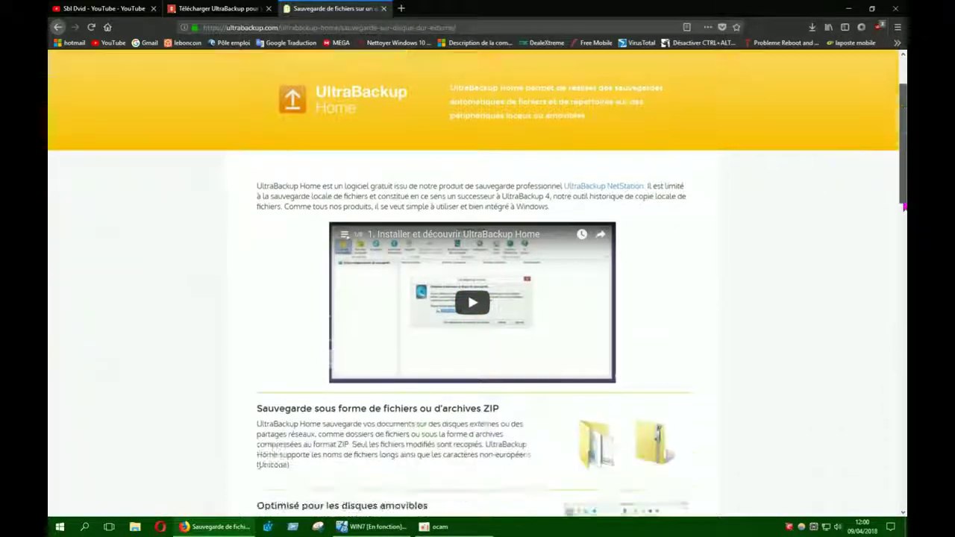
pyautogui.moveTo(904, 271); pyautogui.dragTo(904, 288)
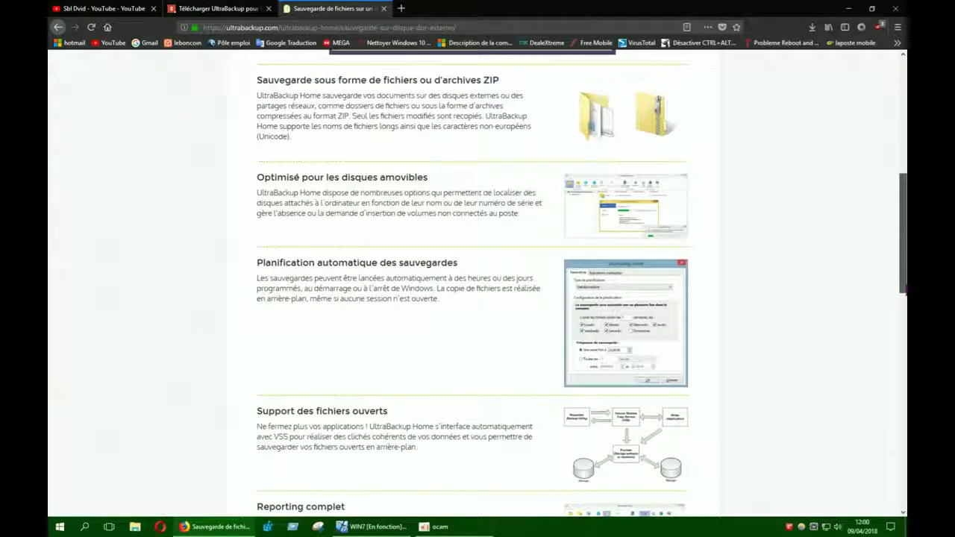
pyautogui.click(648, 209)
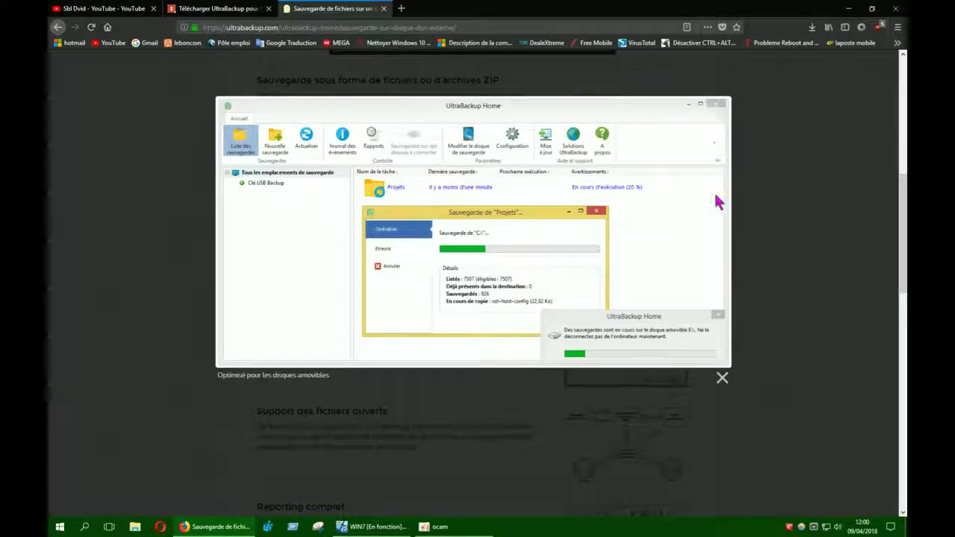
pyautogui.click(723, 378)
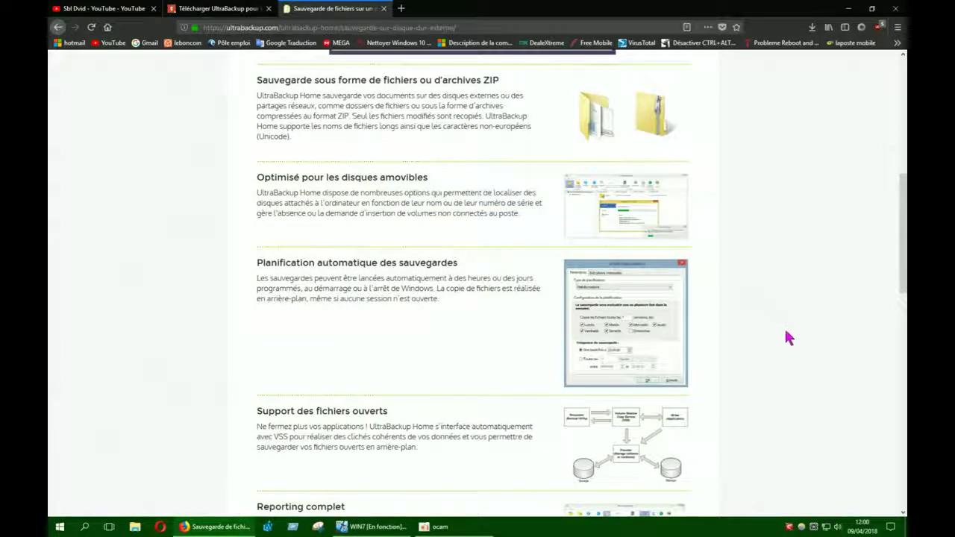
pyautogui.click(644, 326)
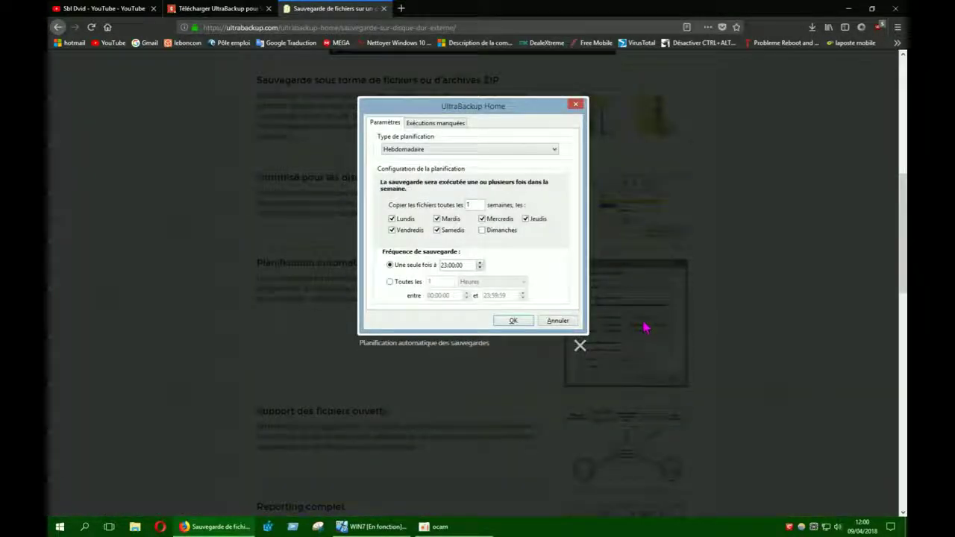
pyautogui.click(580, 347)
# Step: View the enlarged screenshots for the backup options and complete reporting, and close the UltraBackup Home page
pyautogui.scroll(-3, 873, 364)
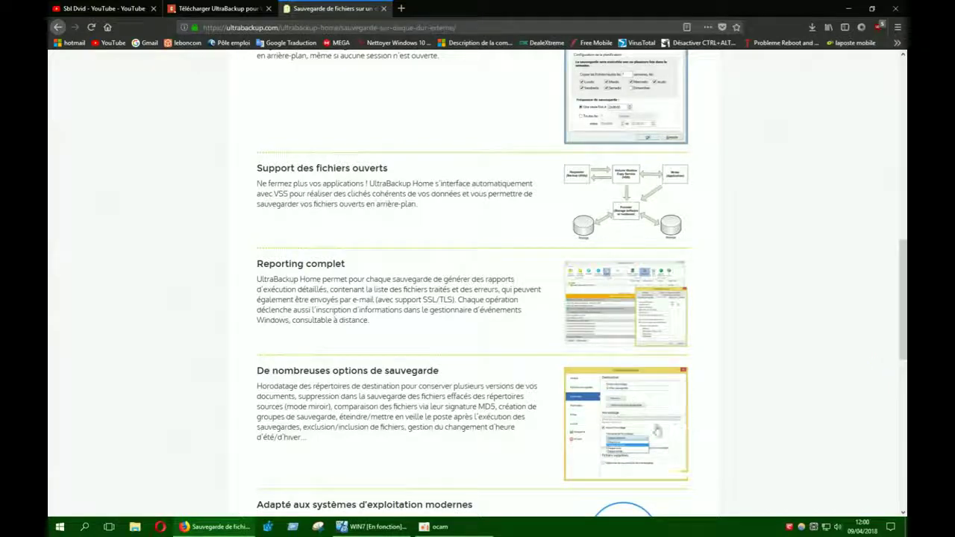
pyautogui.click(631, 419)
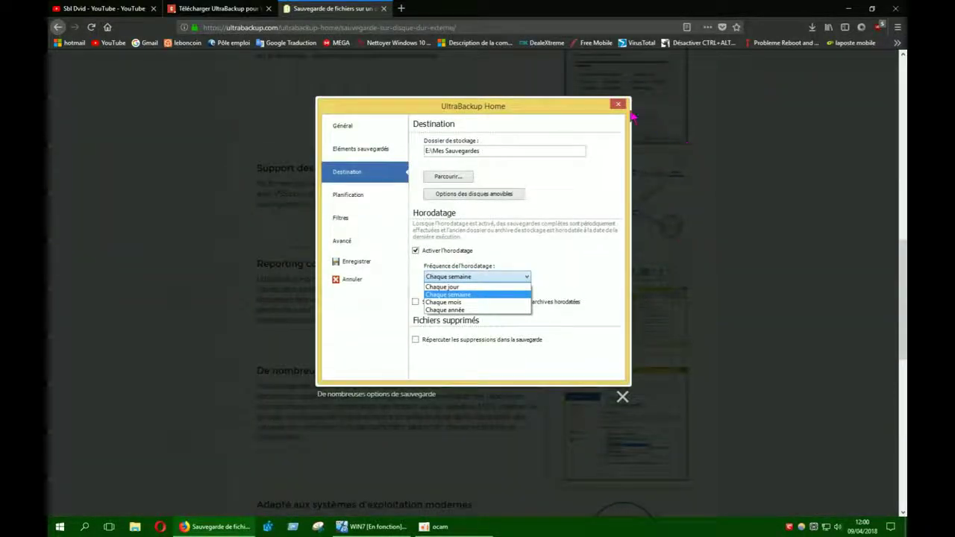
pyautogui.click(623, 397)
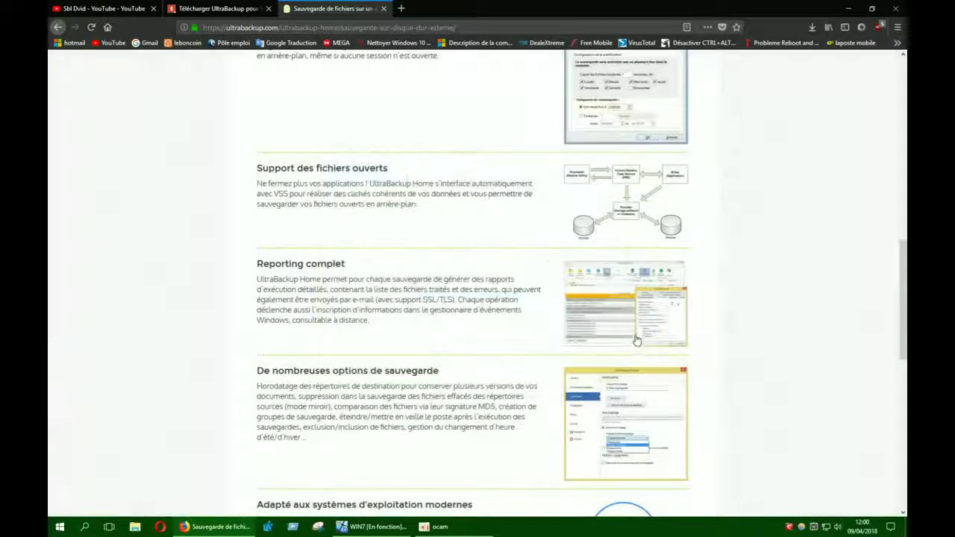
pyautogui.click(634, 329)
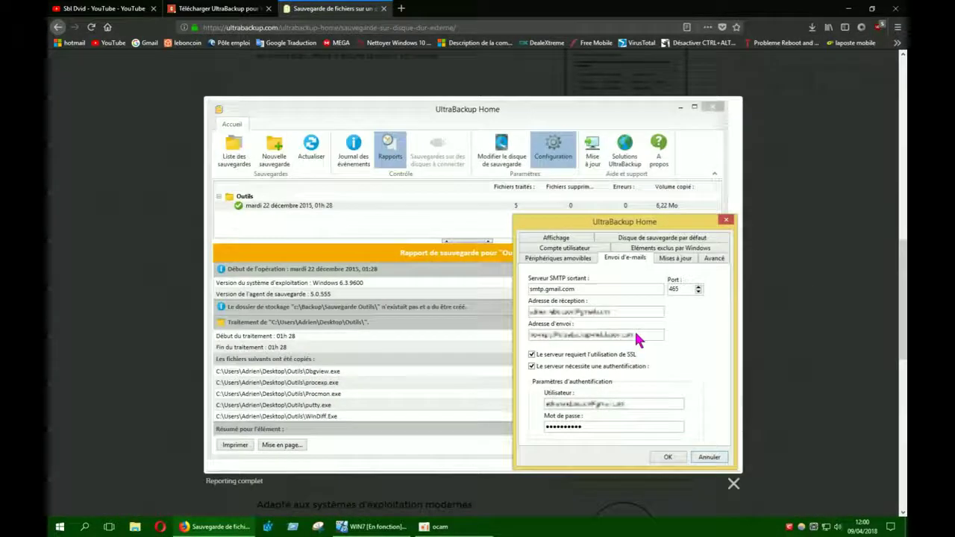
pyautogui.click(734, 483)
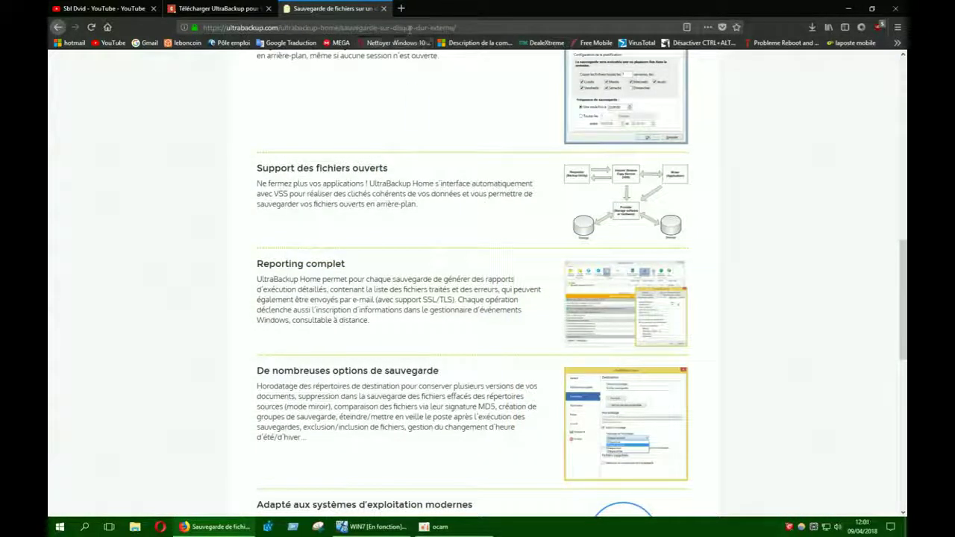
pyautogui.click(384, 8)
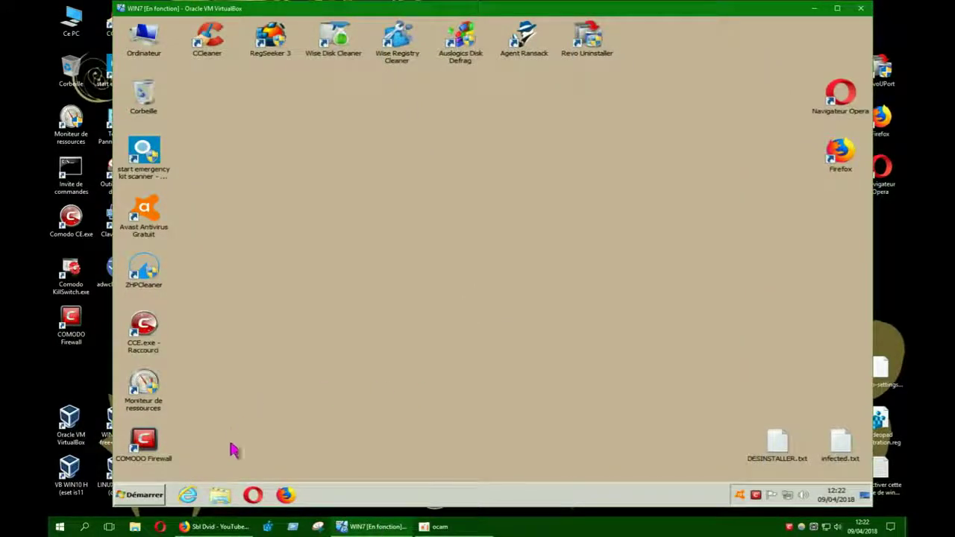
# Step: In the WIN7 virtual machine, open the Téléchargements folder, scan ubhome_setup.exe with Avast, and dismiss the scan notification
pyautogui.click(220, 495)
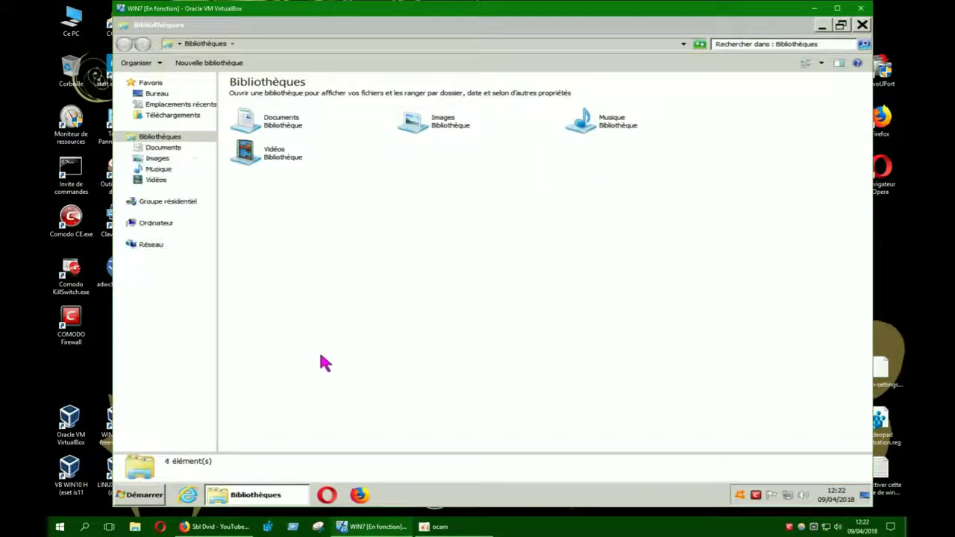
pyautogui.click(191, 120)
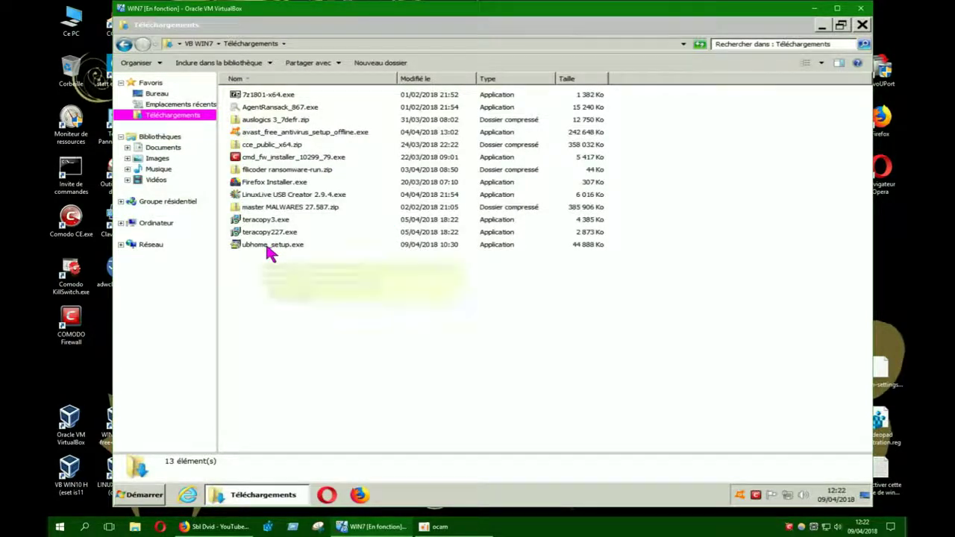
pyautogui.moveTo(274, 252)
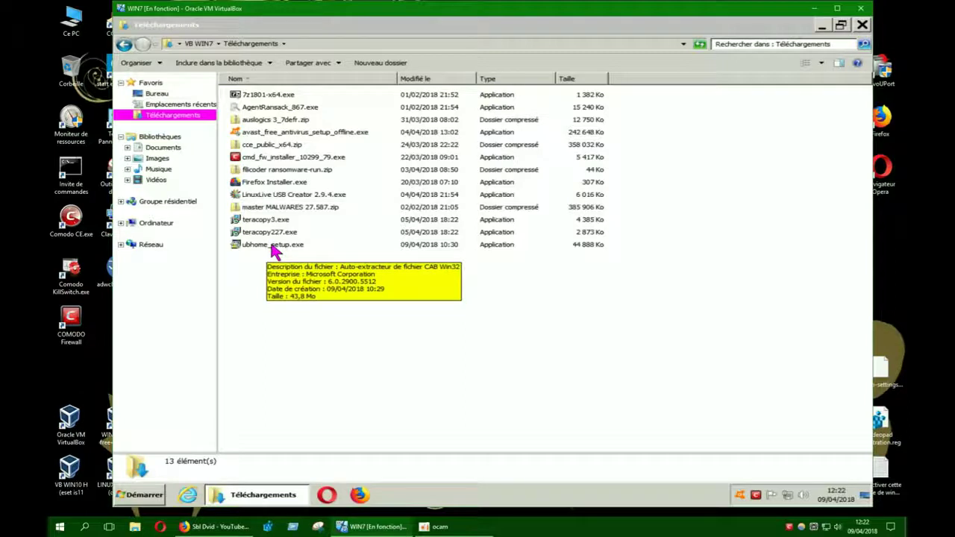
pyautogui.rightClick(271, 244)
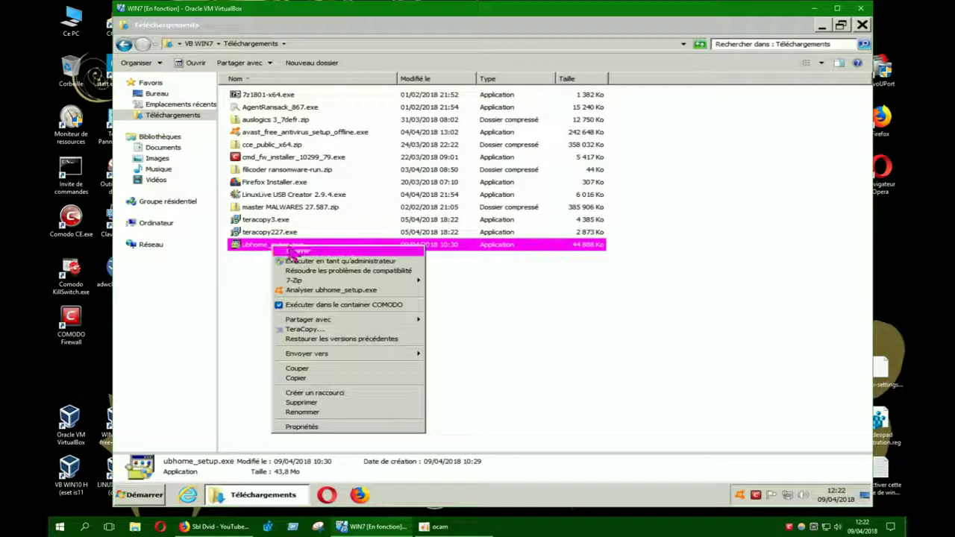
pyautogui.click(302, 295)
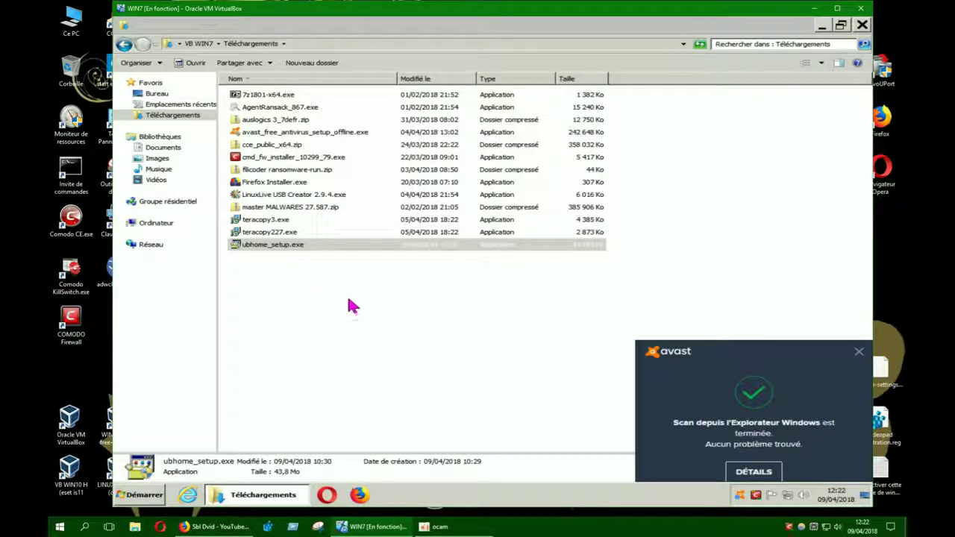
pyautogui.click(858, 352)
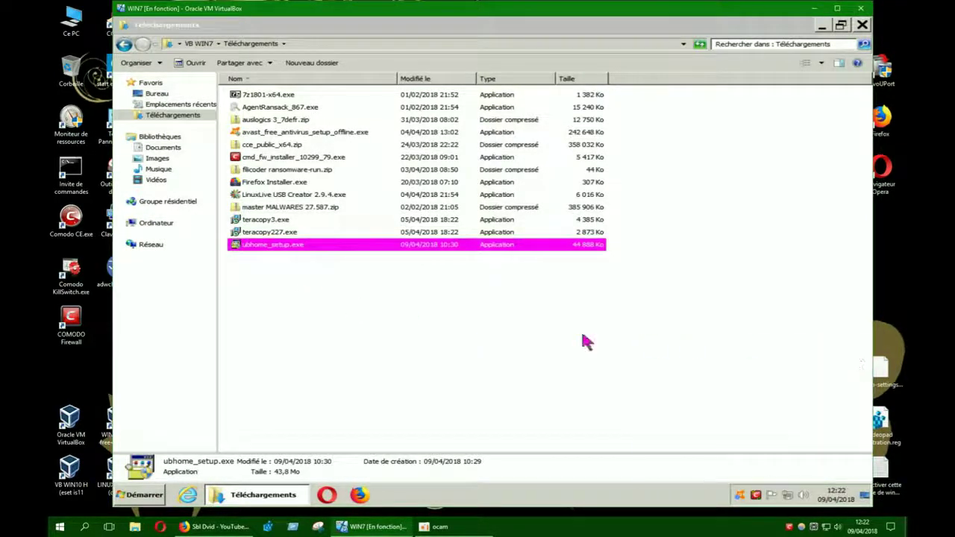
pyautogui.click(417, 312)
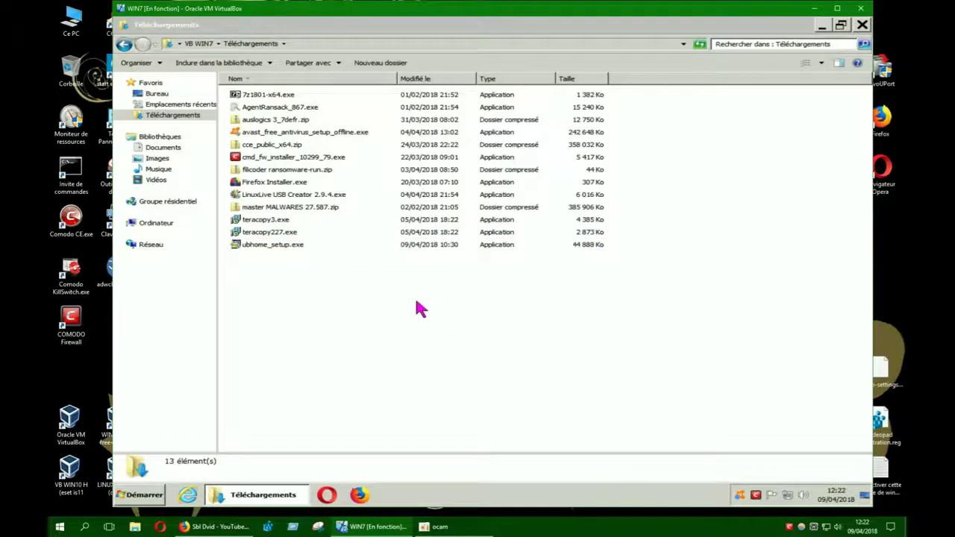
# Step: Run ubhome_setup.exe as administrator, authorise it to make changes, and close the Téléchargements folder
pyautogui.rightClick(286, 246)
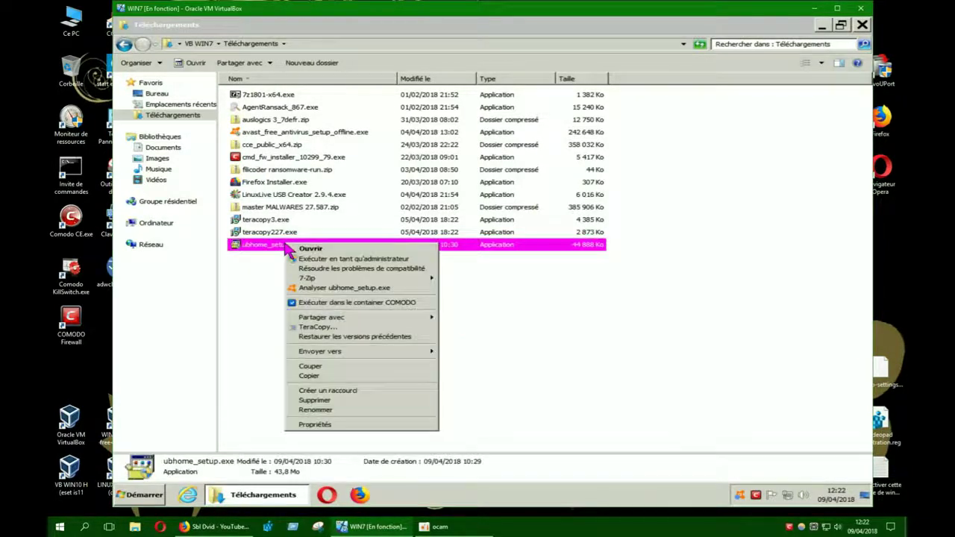
pyautogui.click(323, 260)
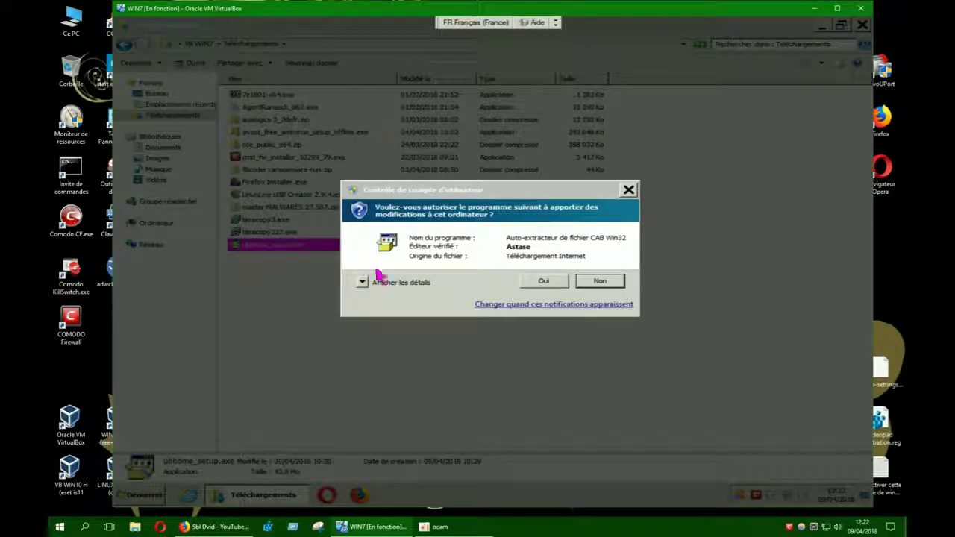
pyautogui.click(534, 283)
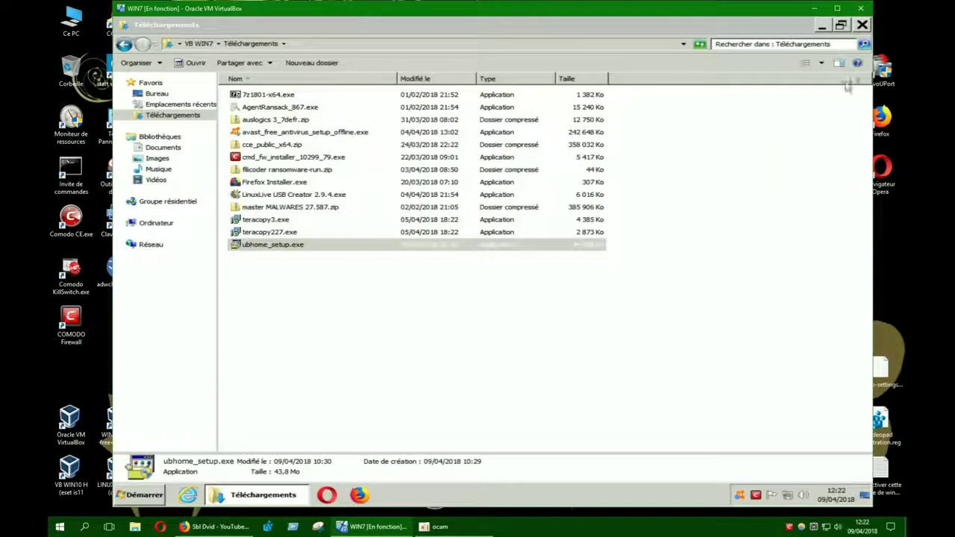
pyautogui.click(863, 25)
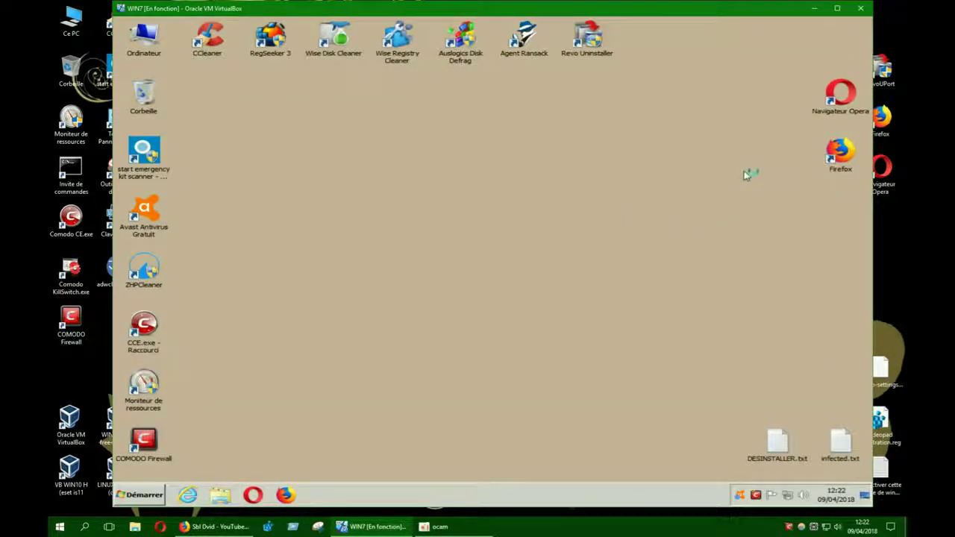
pyautogui.click(641, 369)
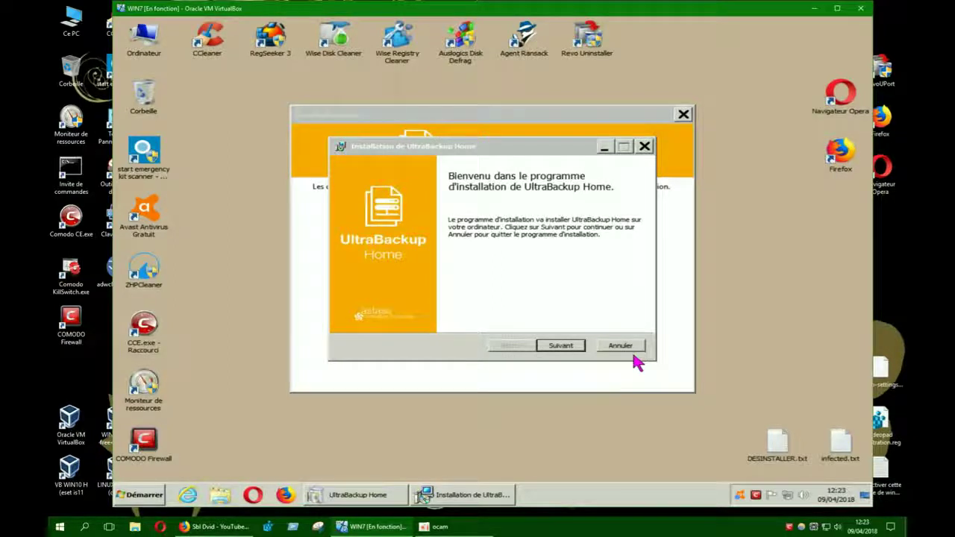
# Step: Proceed past the UltraBackup Home installer's welcome page, accept the licence terms, and continue to the destination folder page
pyautogui.click(563, 351)
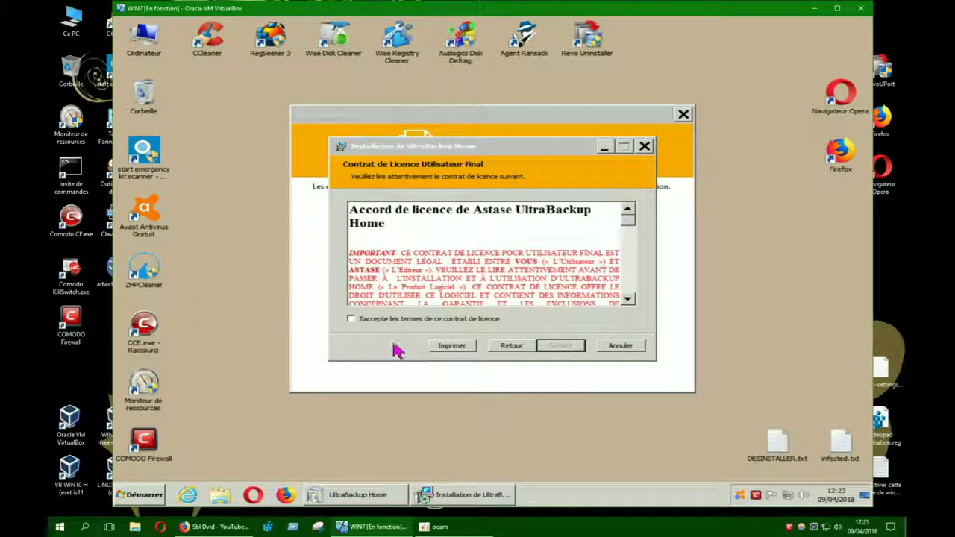
pyautogui.click(352, 319)
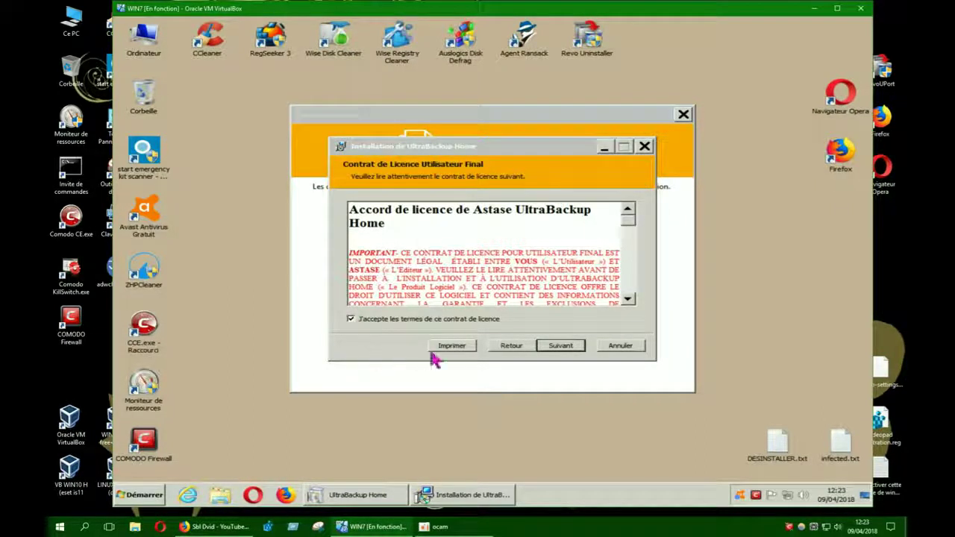
pyautogui.click(560, 356)
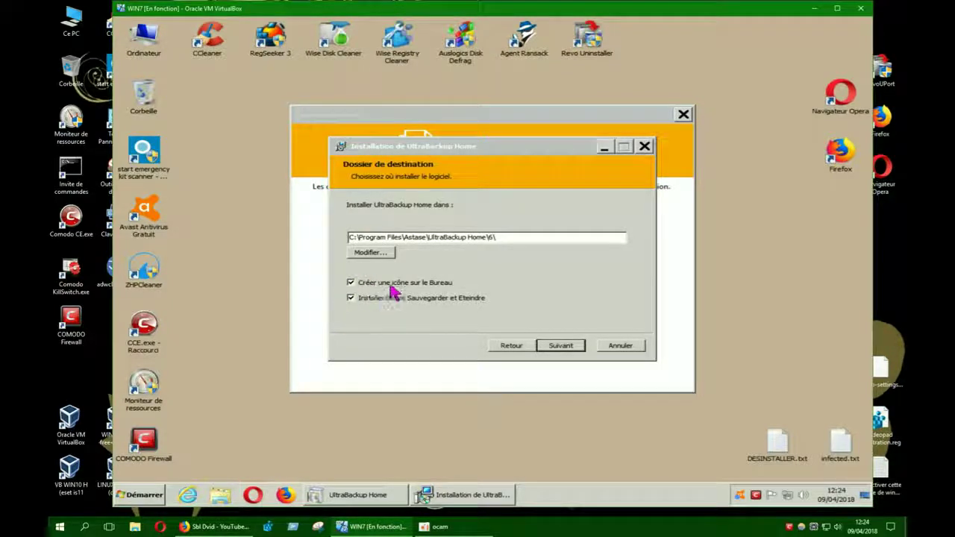
# Step: Install UltraBackup Home in the proposed folder with the desktop icon and Sauvegarder et Eteindre options kept, and finish the installer
pyautogui.click(560, 347)
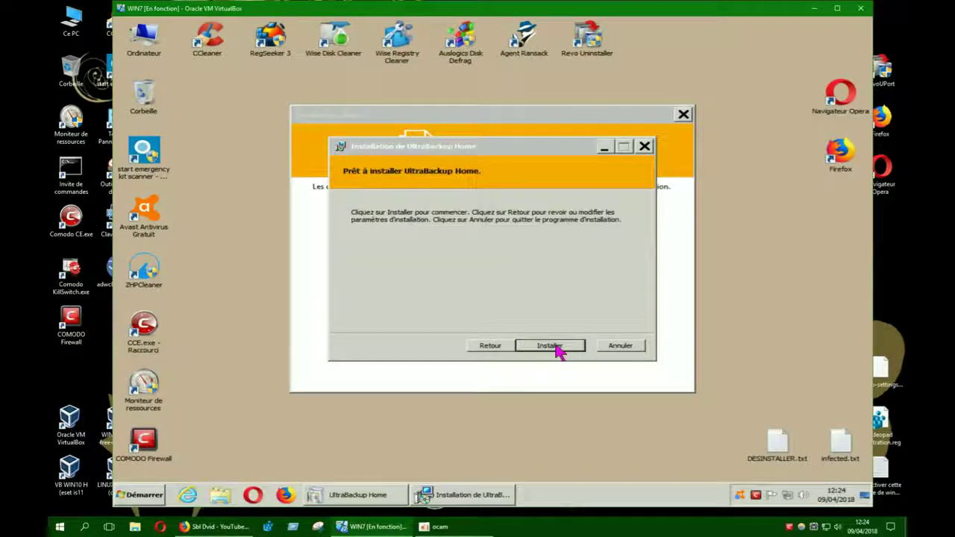
pyautogui.click(539, 354)
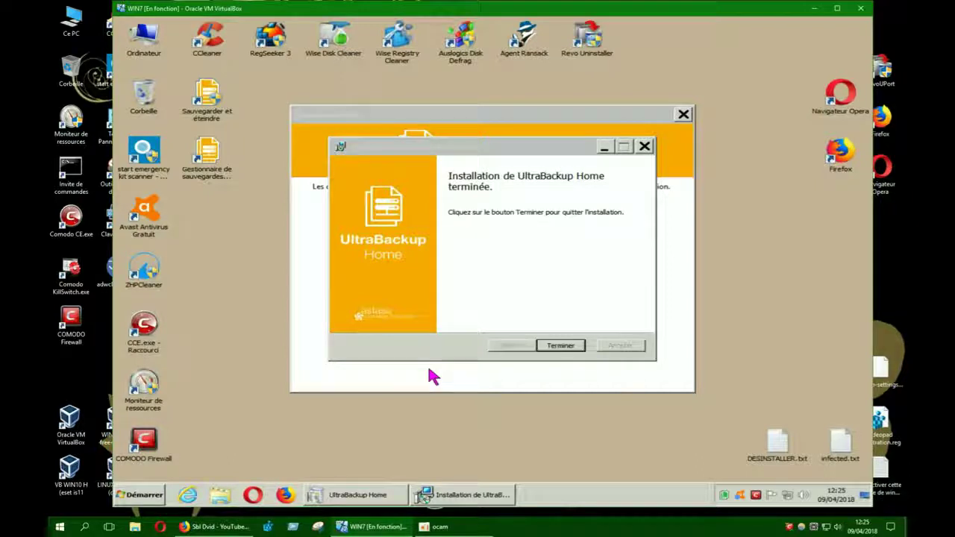
pyautogui.click(549, 347)
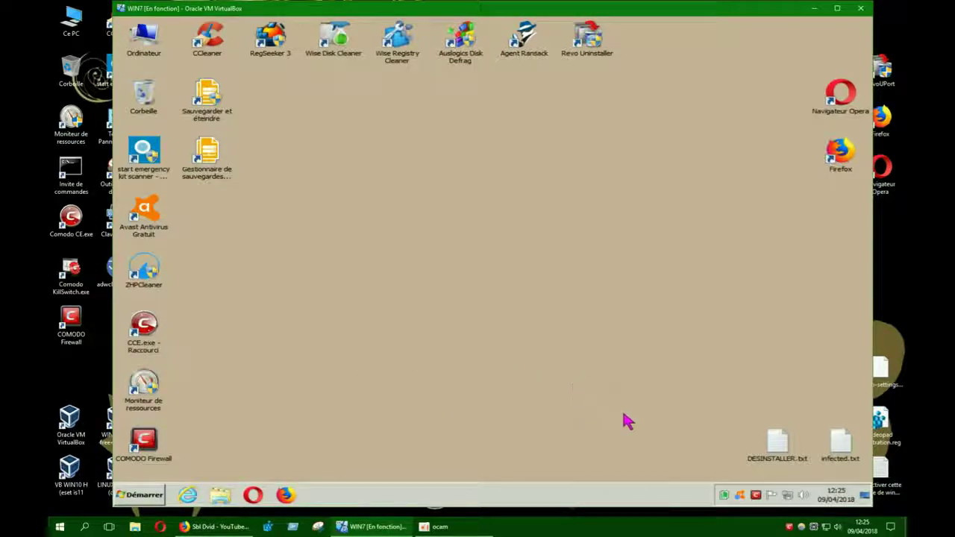
# Step: View the commands offered by UltraBackup's notification-area icon and choose Fermer
pyautogui.rightClick(725, 497)
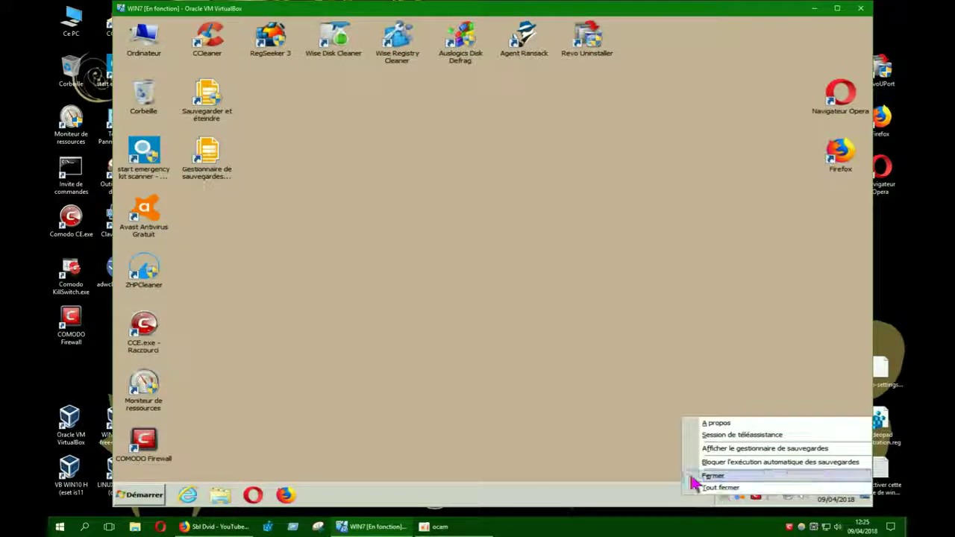
pyautogui.click(698, 478)
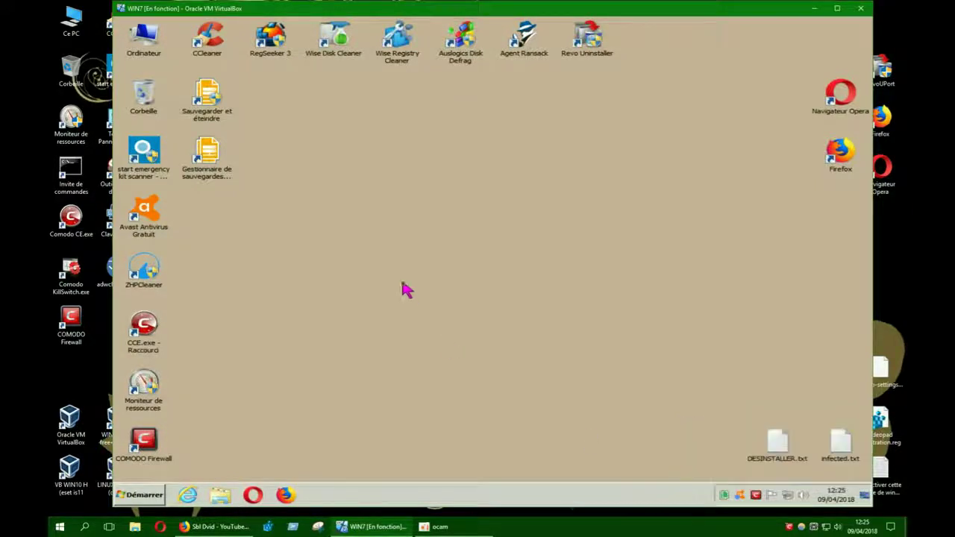
# Step: Open the UltraBackup backup manager, check the disks offered as default backup disk, and ignore the disk selection
pyautogui.doubleClick(216, 150)
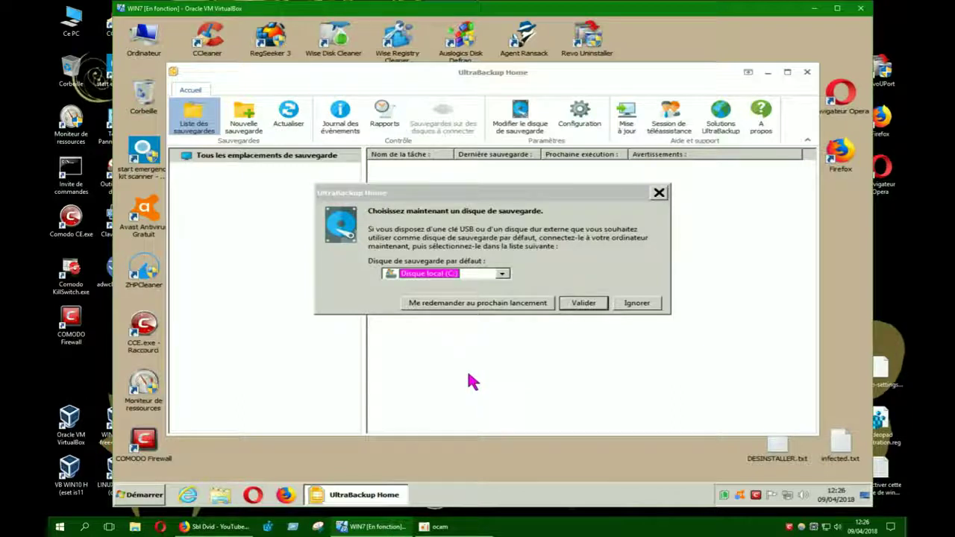
pyautogui.click(504, 275)
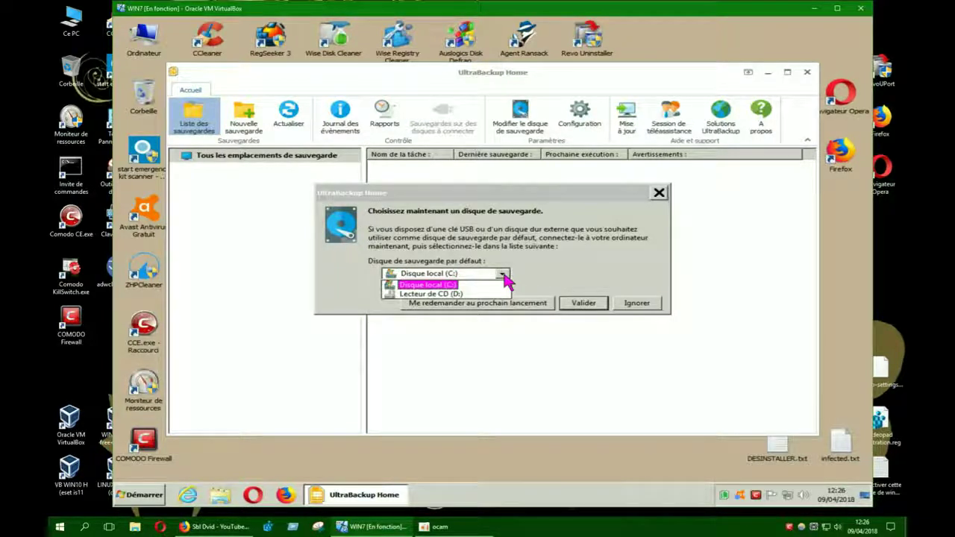
pyautogui.click(504, 275)
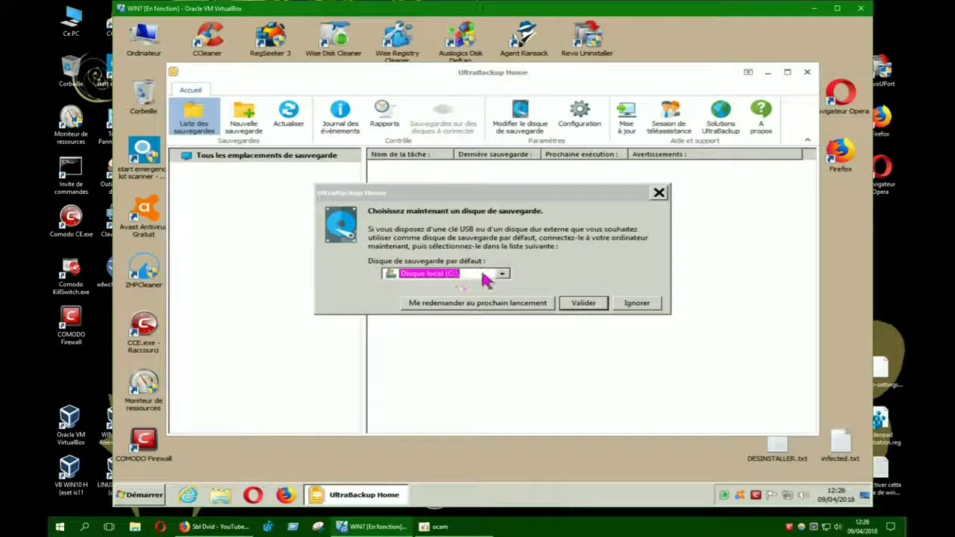
pyautogui.click(504, 275)
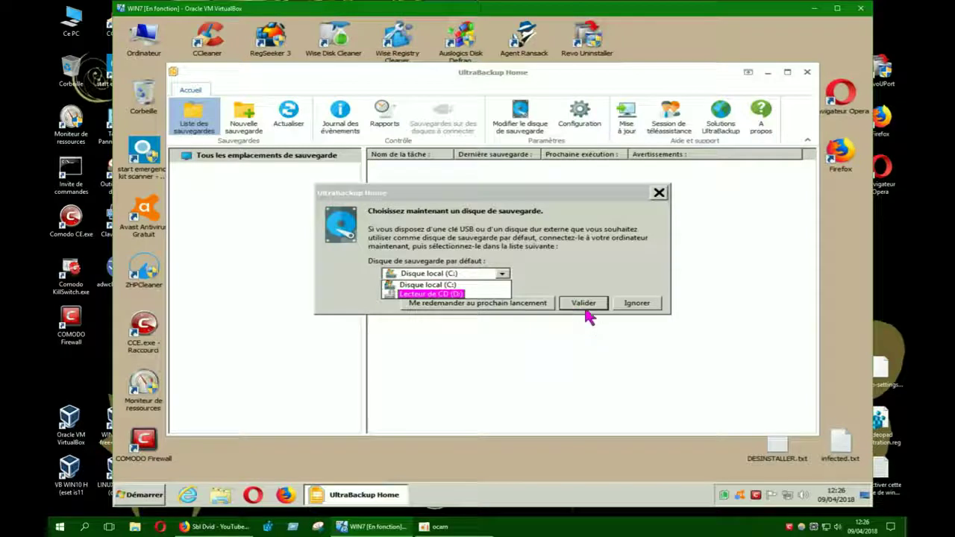
pyautogui.click(641, 309)
pyautogui.click(638, 304)
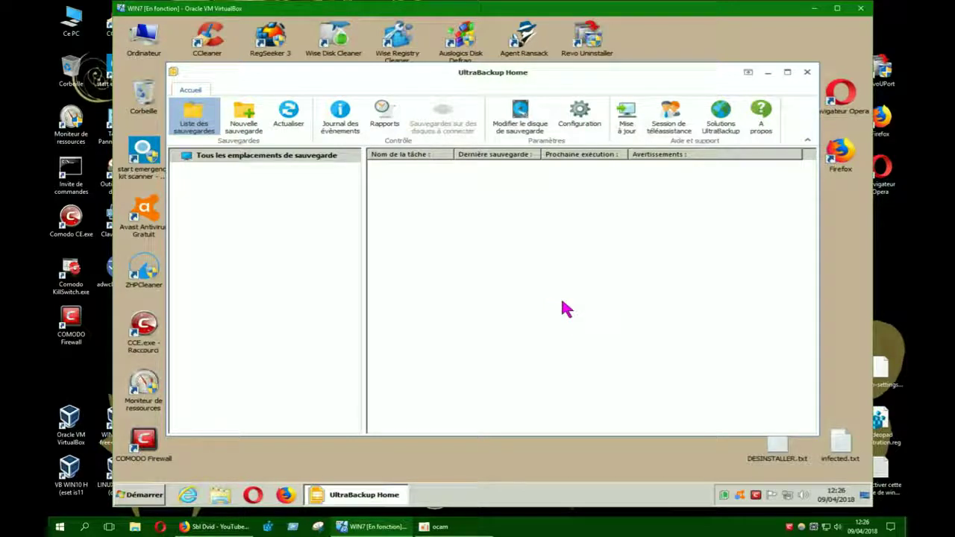
# Step: Close the UltraBackup Home window and restart the Windows 7 virtual machine
pyautogui.click(807, 73)
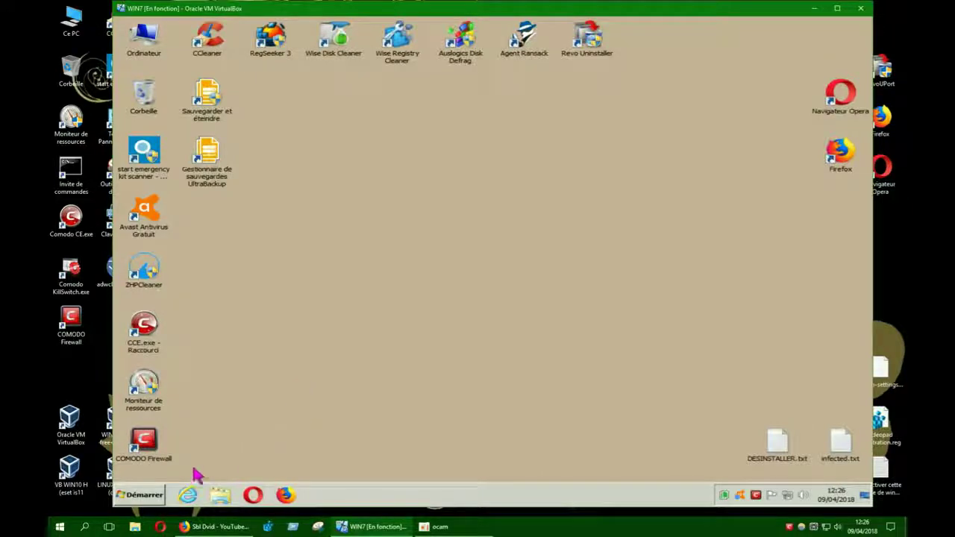
pyautogui.click(155, 495)
pyautogui.click(323, 469)
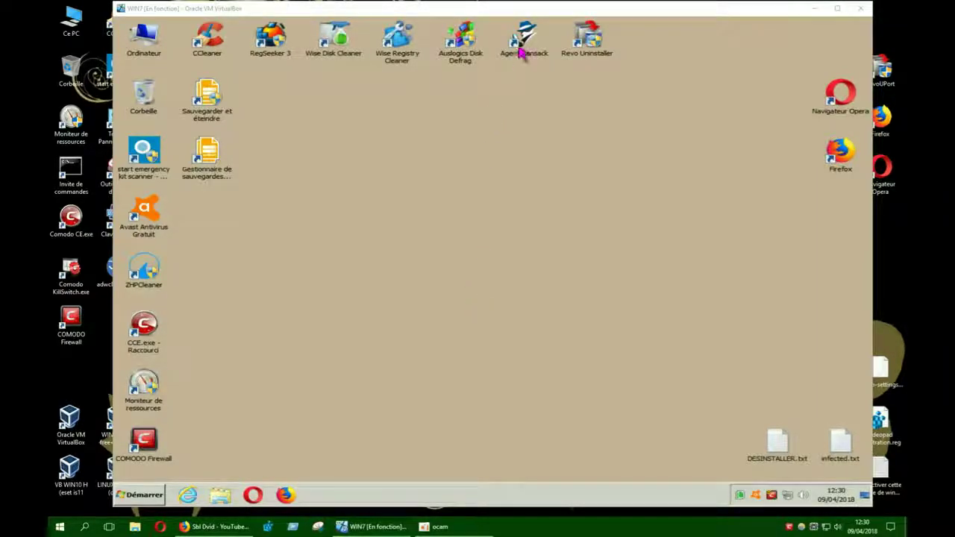
pyautogui.click(515, 15)
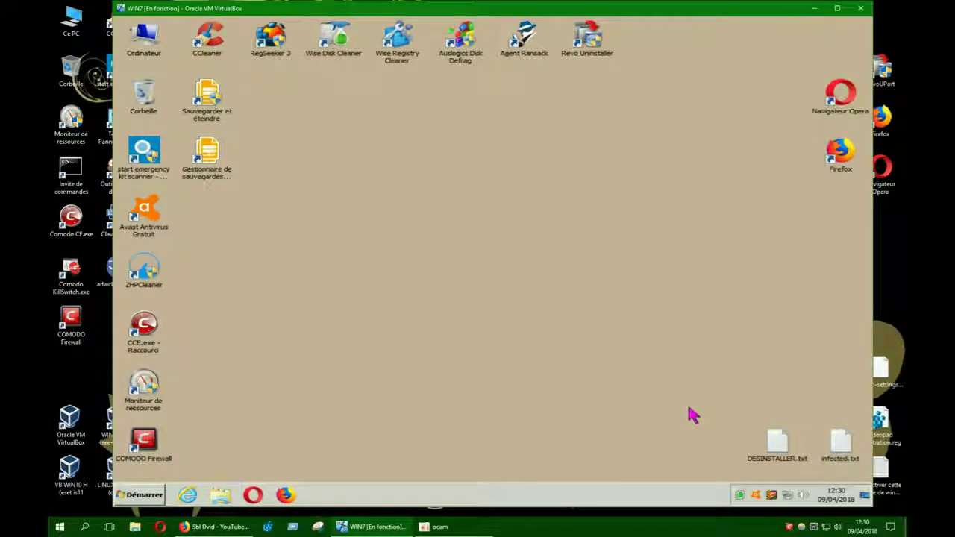
# Step: Check the commands of UltraBackup's notification-area icon without choosing any, and reopen the backup manager
pyautogui.rightClick(741, 495)
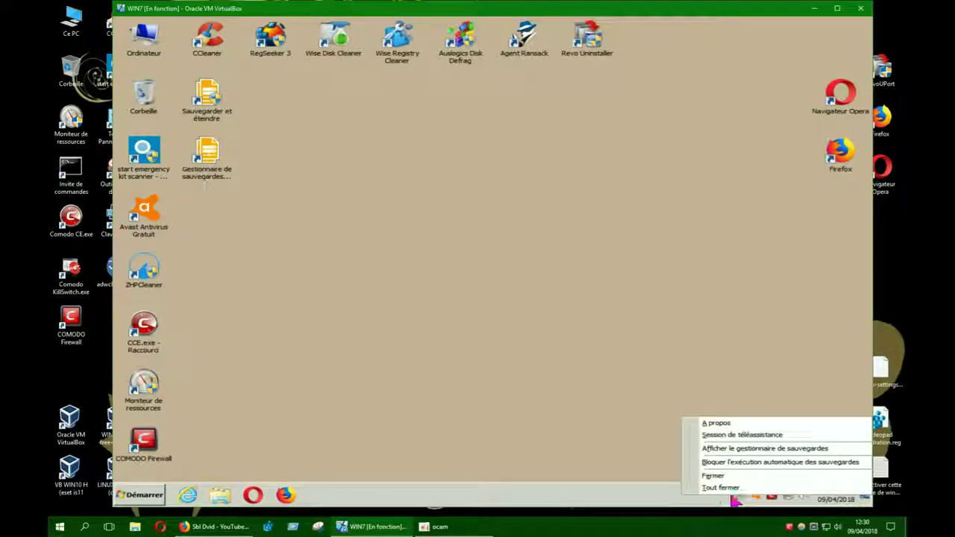
pyautogui.click(633, 442)
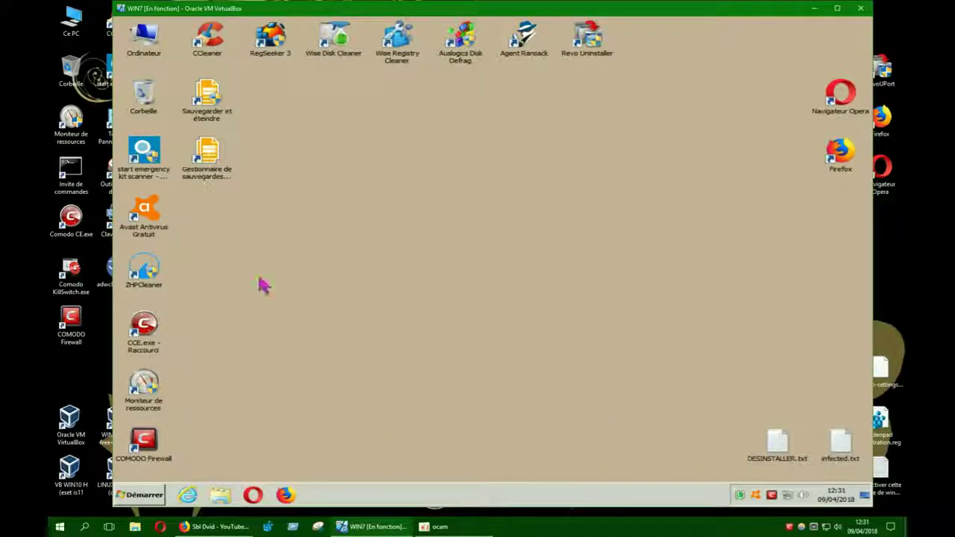
pyautogui.doubleClick(207, 155)
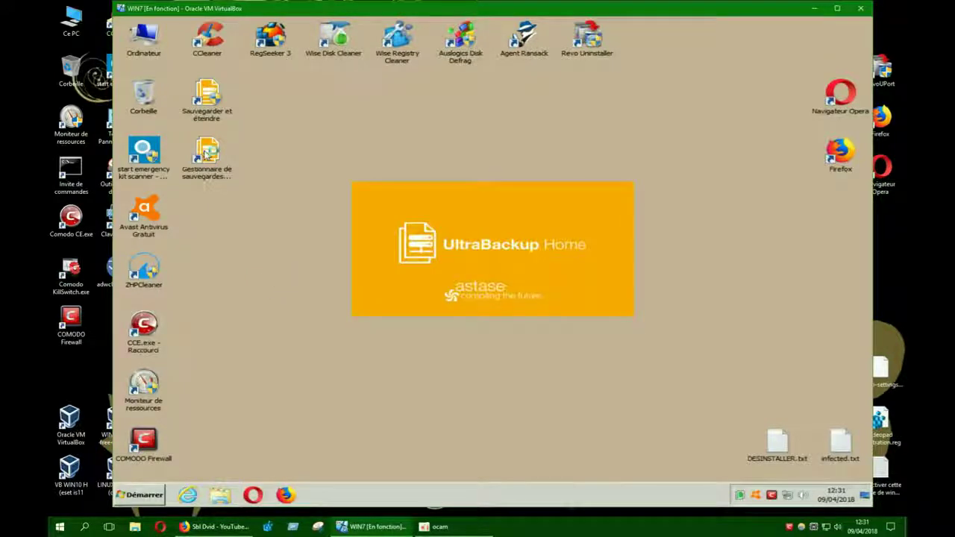